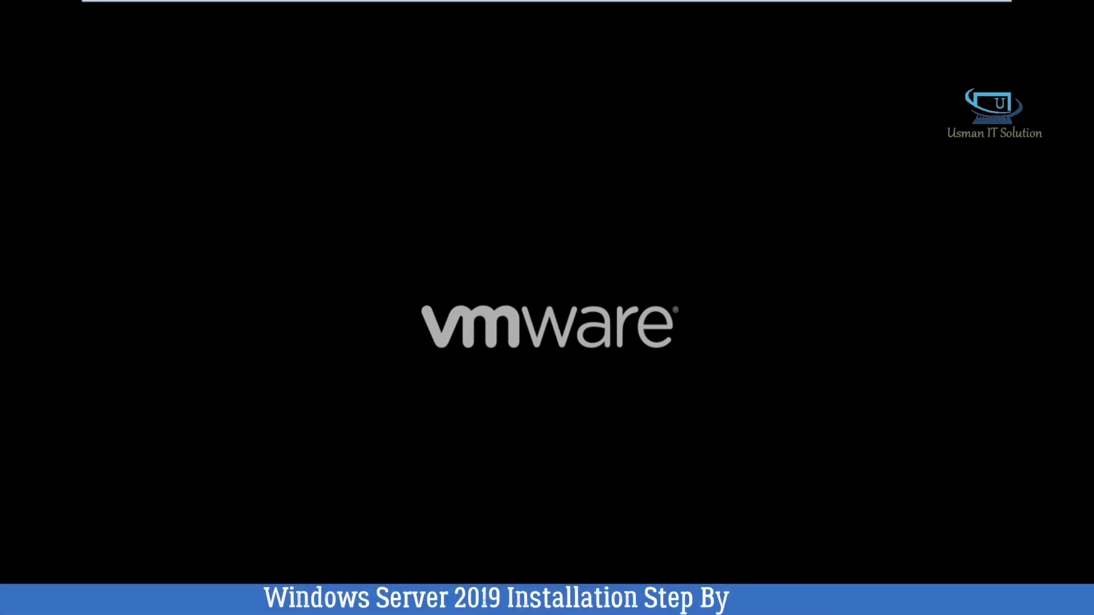
# Boot the virtual machine from the Windows Server 2019 installation disc.
pyautogui.press('Return')
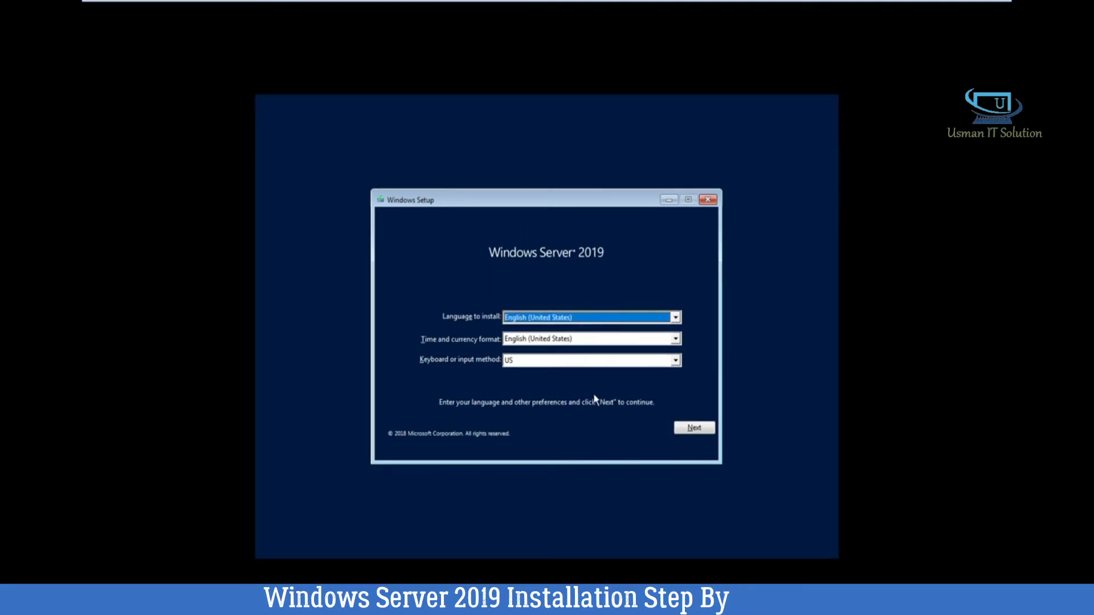
# Accept English (United States) language, time and US keyboard settings, then start installing.
pyautogui.click(685, 430)
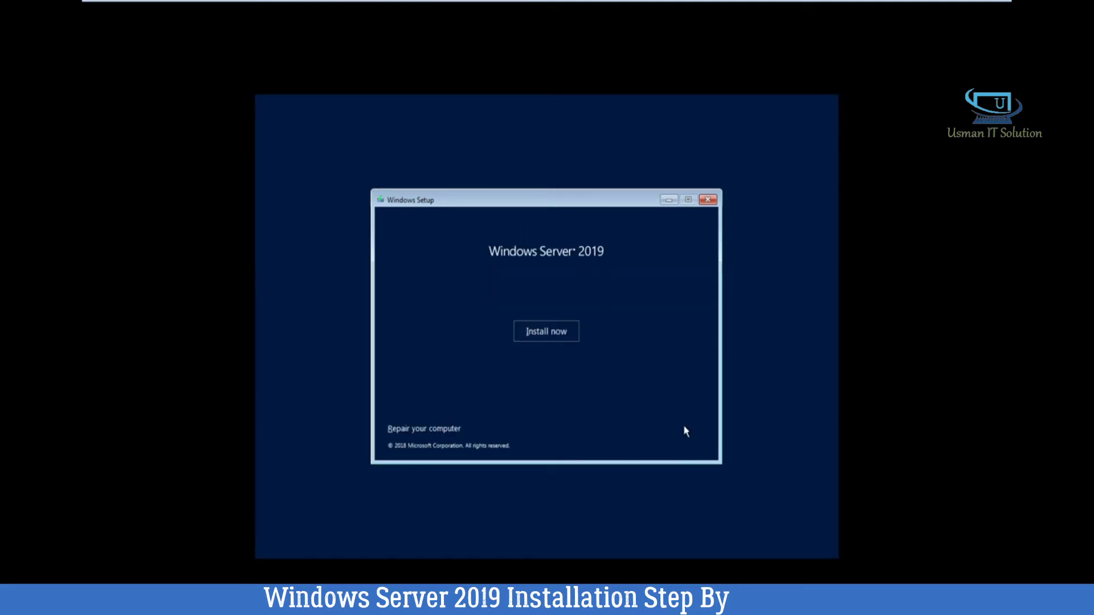
pyautogui.click(562, 339)
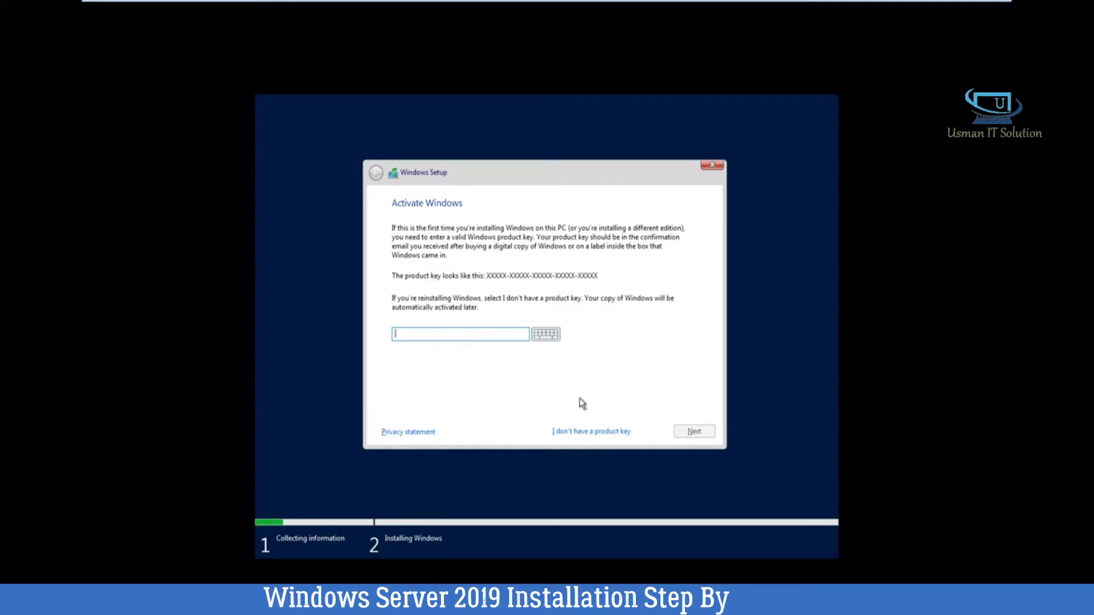
# Skip the product key and compare the Standard and Datacenter edition descriptions.
pyautogui.click(589, 430)
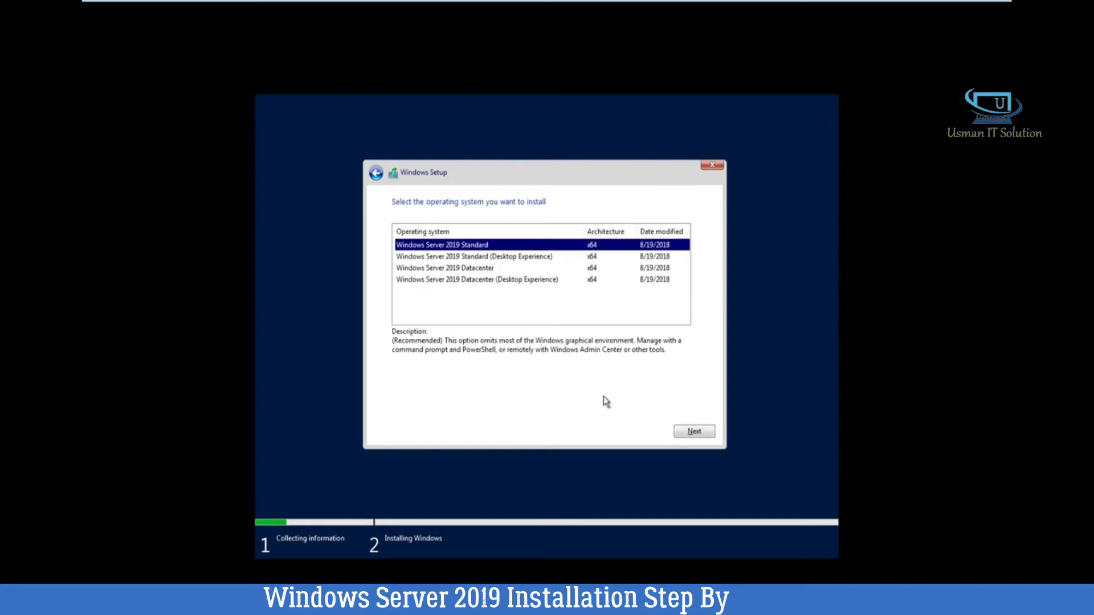
pyautogui.click(488, 271)
pyautogui.click(485, 246)
pyautogui.click(482, 270)
pyautogui.click(482, 246)
pyautogui.click(484, 269)
pyautogui.click(488, 281)
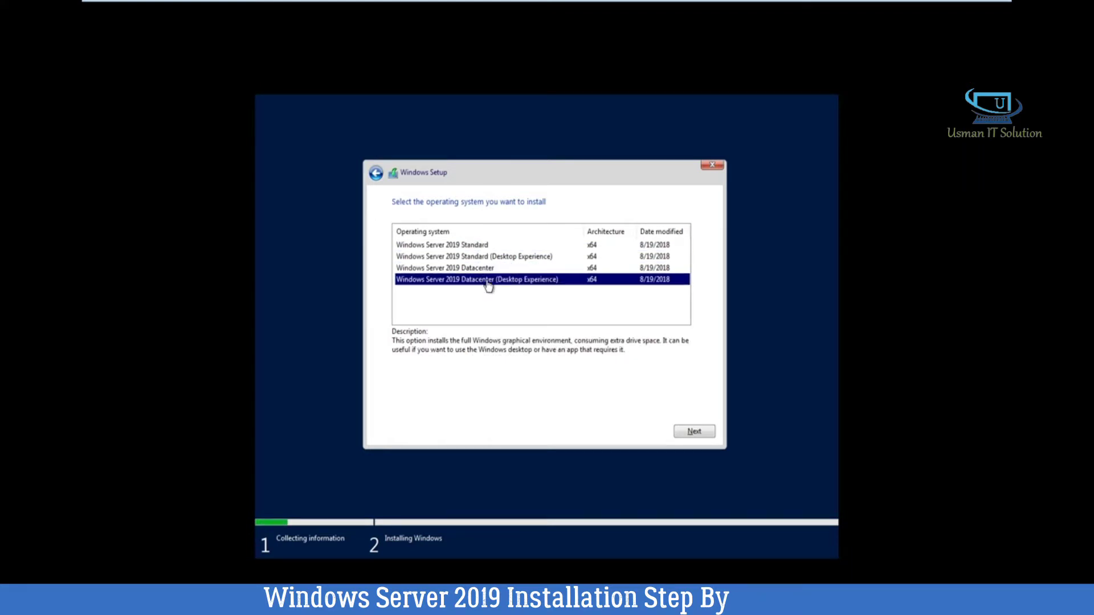
# Choose the Windows Server 2019 Datacenter (Desktop Experience) edition and continue.
pyautogui.click(476, 257)
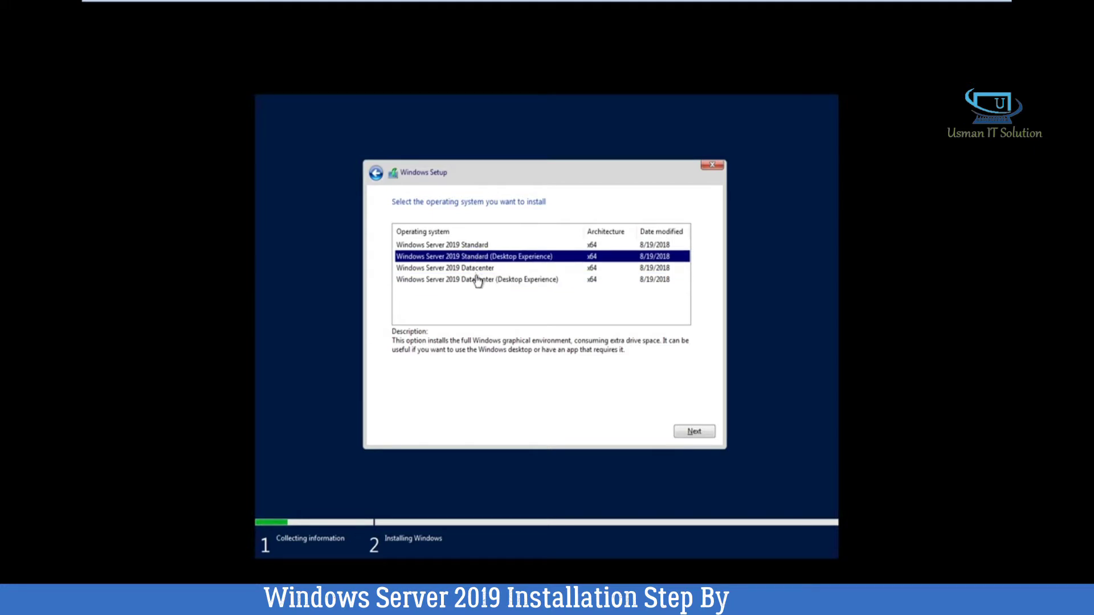
pyautogui.click(477, 279)
pyautogui.click(484, 256)
pyautogui.click(487, 280)
pyautogui.click(491, 257)
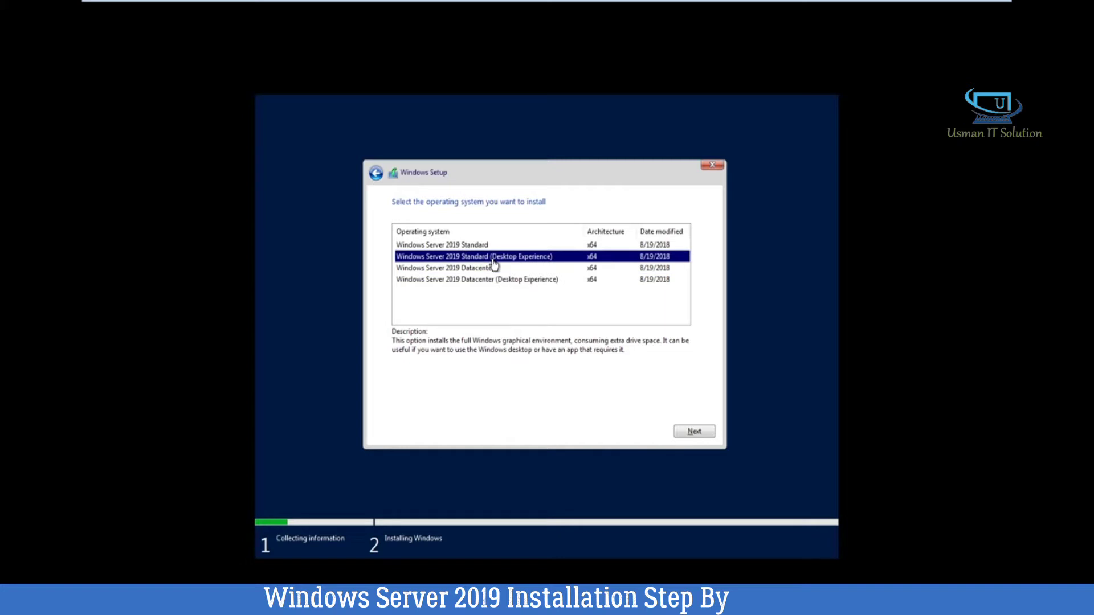
pyautogui.click(496, 269)
pyautogui.click(497, 280)
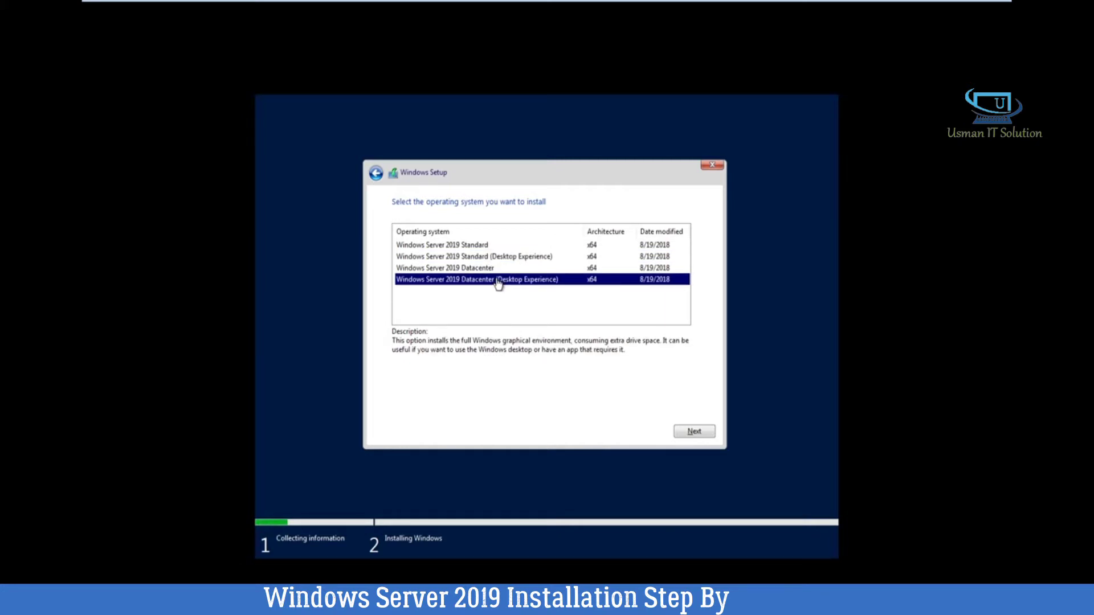
pyautogui.click(686, 429)
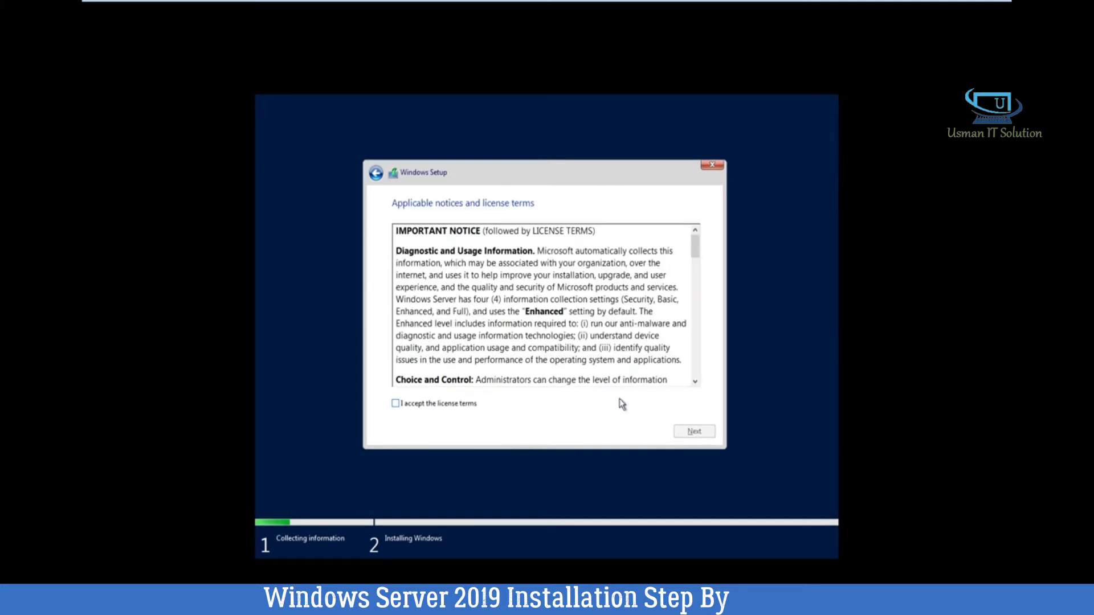
# Accept the license terms and custom-install Windows onto Drive 0's unallocated space.
pyautogui.click(465, 403)
pyautogui.click(695, 432)
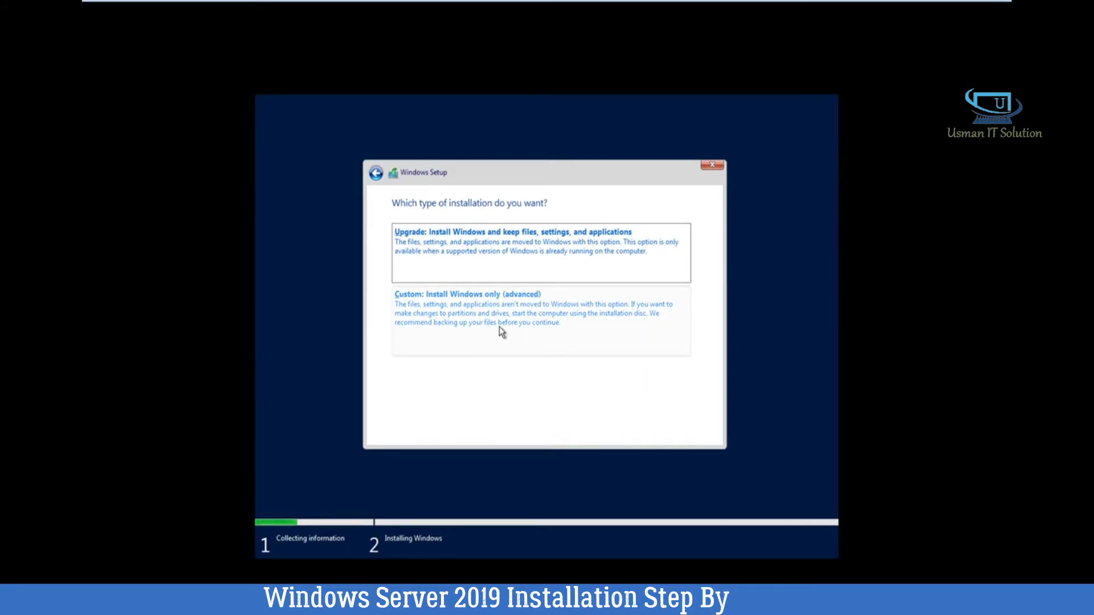
pyautogui.click(497, 320)
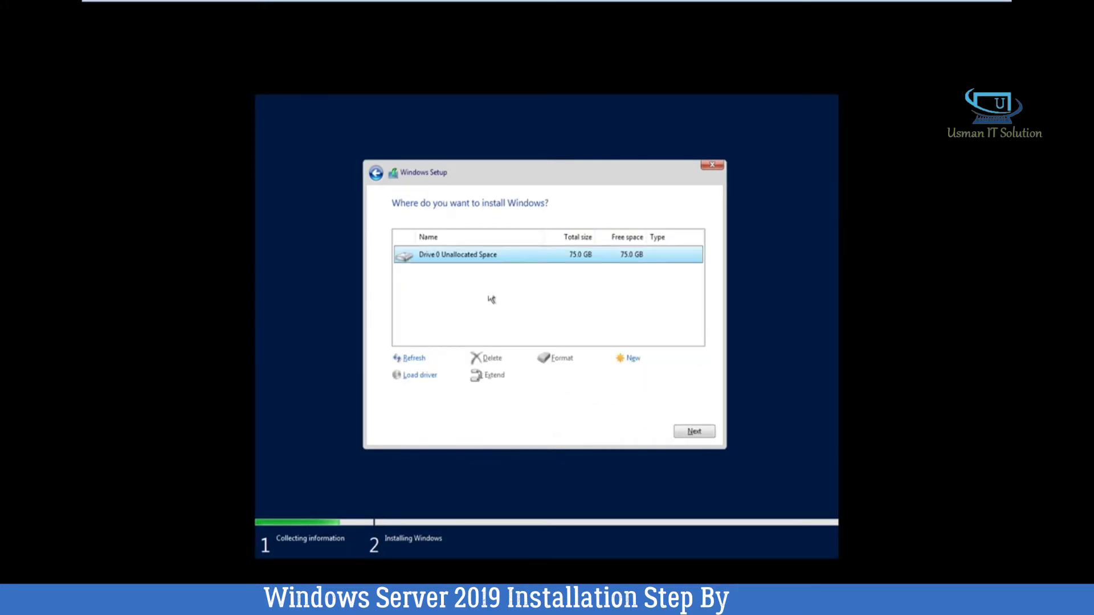
pyautogui.click(695, 432)
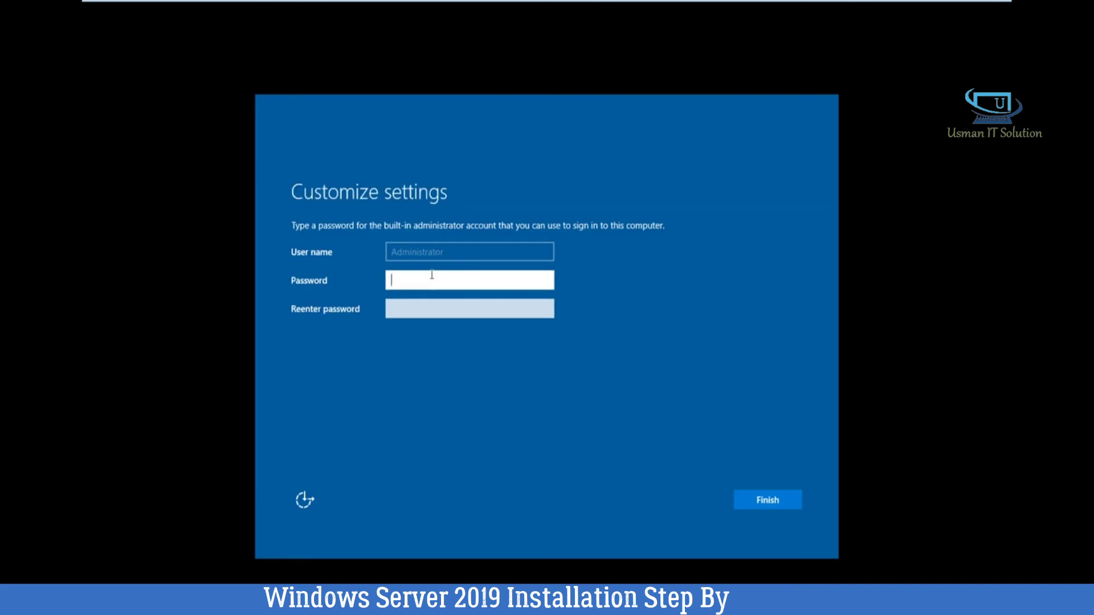
# Enter the new Administrator password in both password fields and finish setup.
pyautogui.write('P@ssw0rd')
pyautogui.moveTo(420, 285); pyautogui.dragTo(335, 277)
pyautogui.write('P@ssw0rd@2019')
pyautogui.click(446, 309)
pyautogui.write('P@ssw0rd@2019')
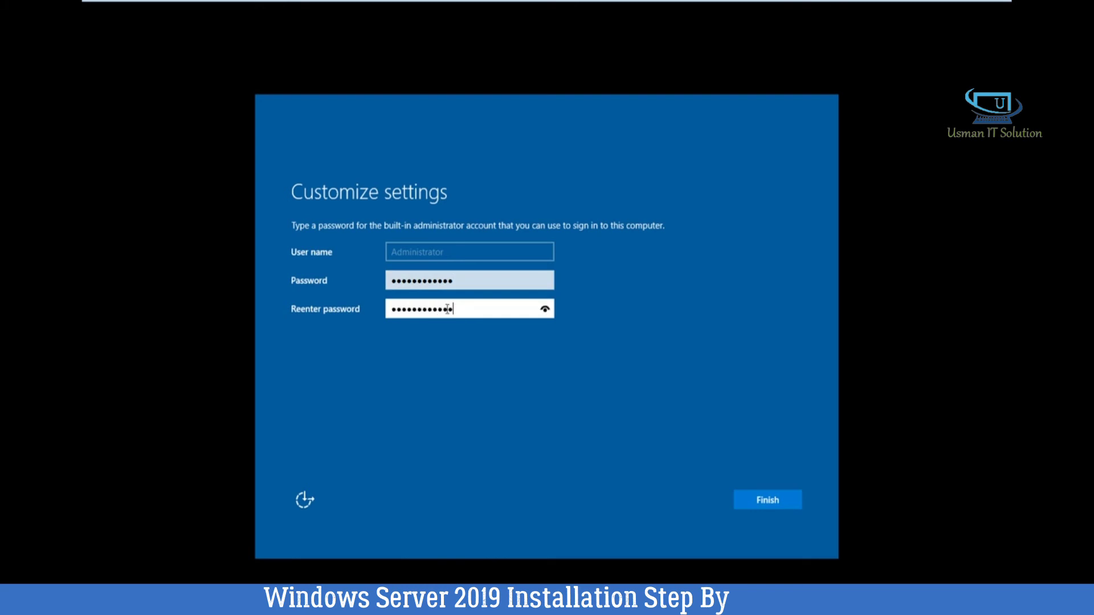
pyautogui.click(758, 506)
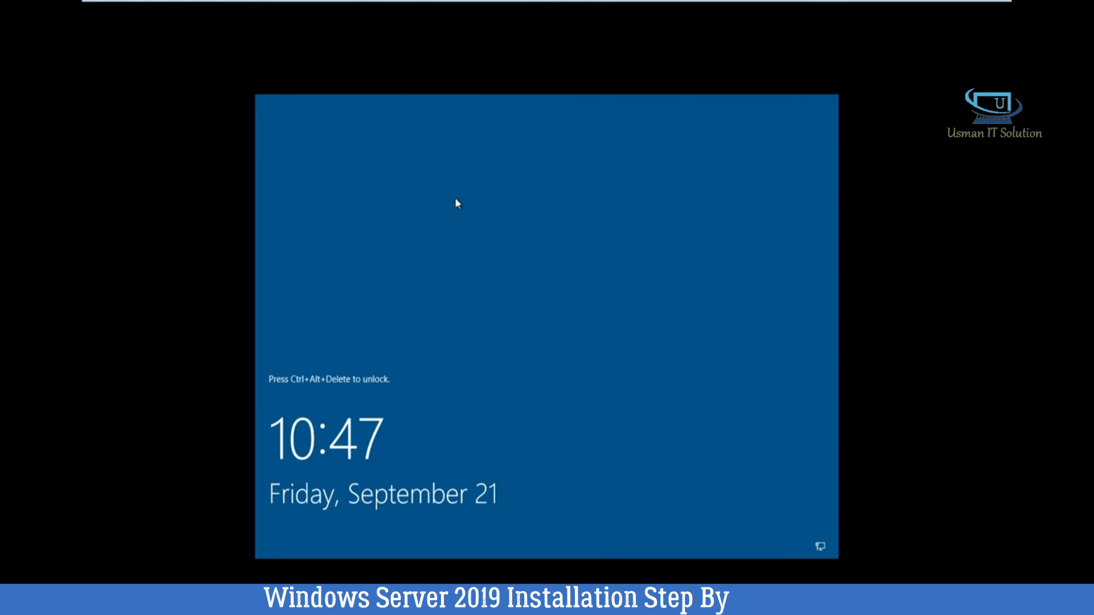
# Send Ctrl+Alt+Del from the VMware full-screen toolbar to unlock the lock screen.
pyautogui.moveTo(442, 3)
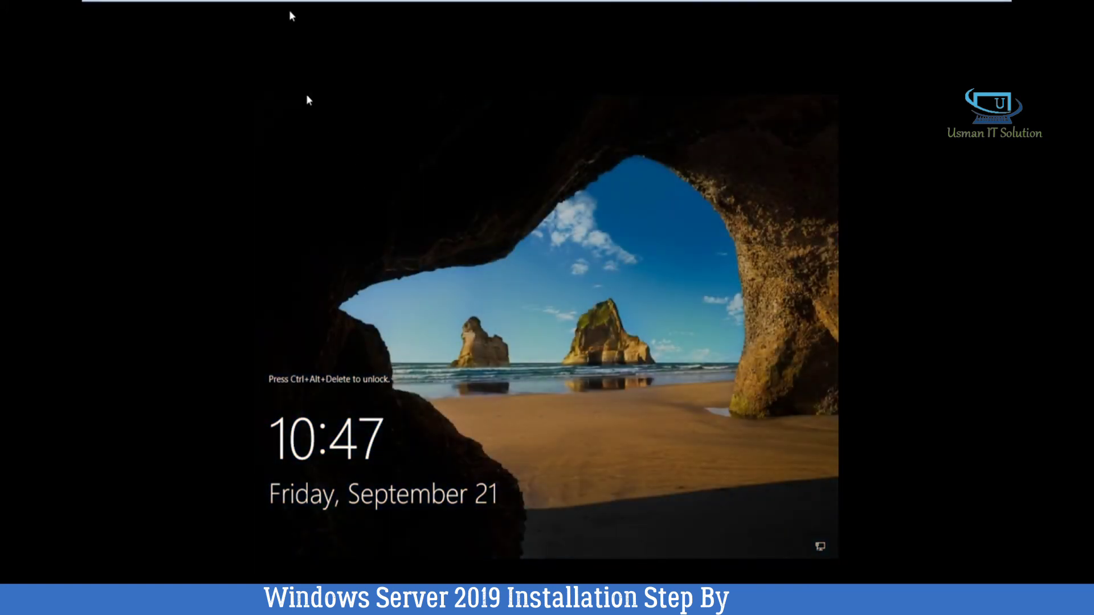
pyautogui.click(290, 8)
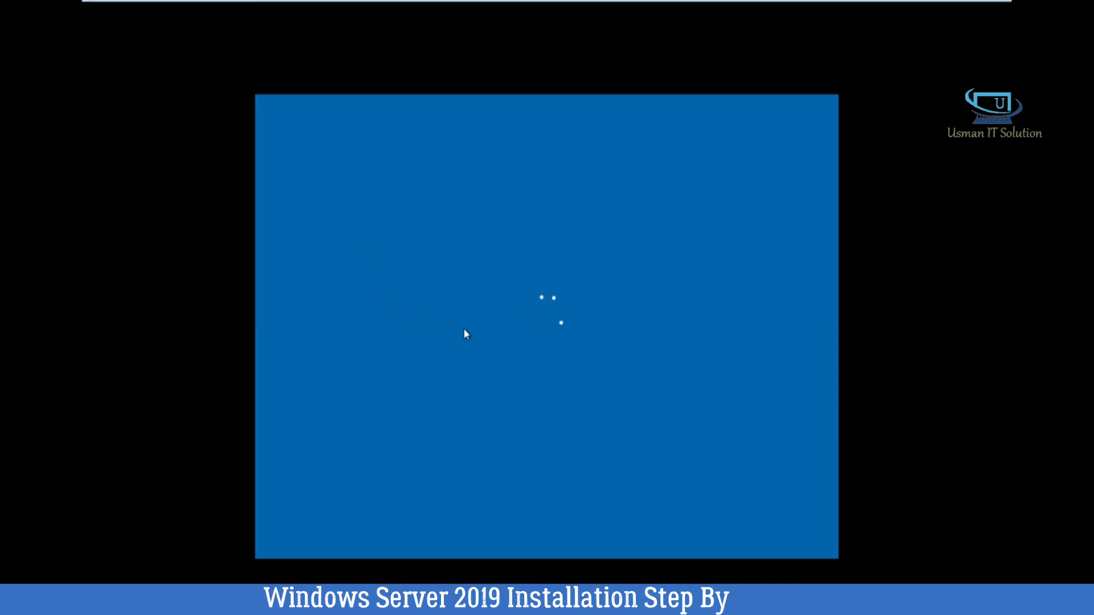
pyautogui.moveTo(300, 2)
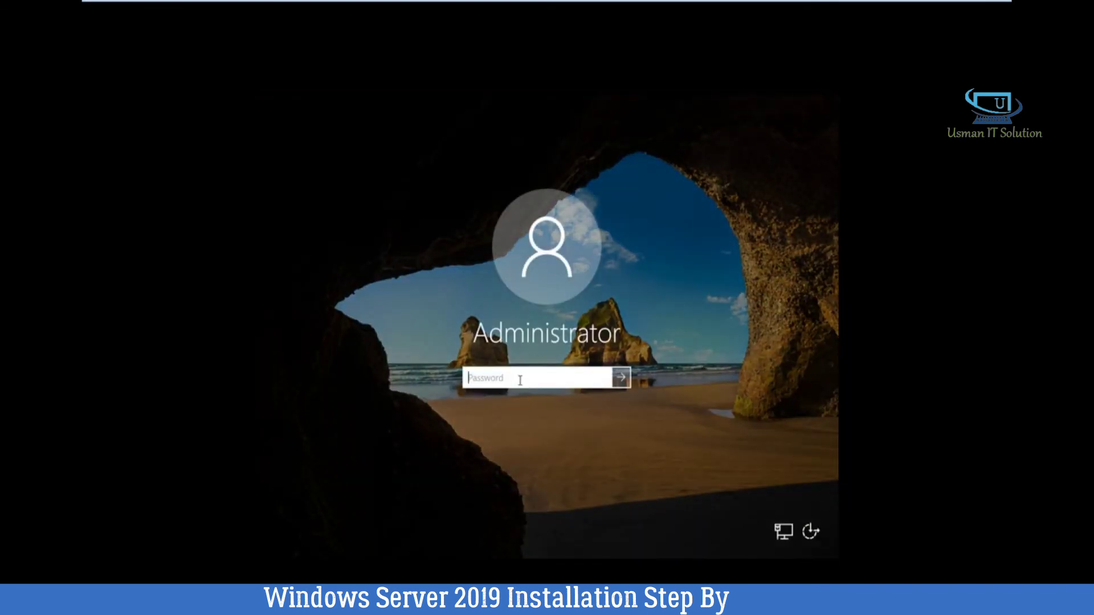
# Enter the Administrator password to sign in to Windows Server 2019 Datacenter.
pyautogui.write('••••••••••••')
pyautogui.press('Return')
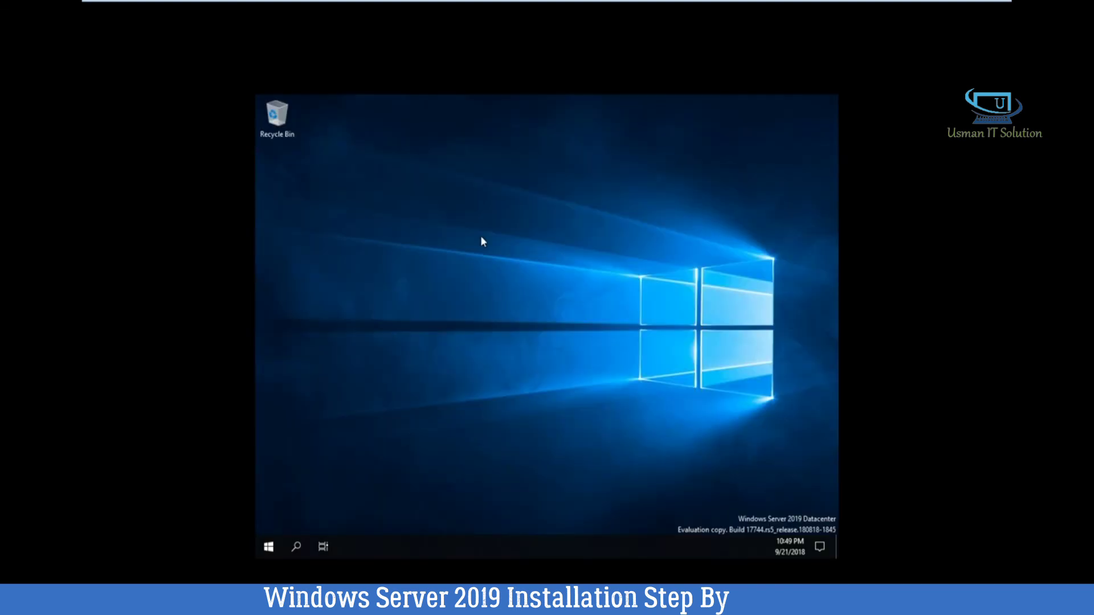
# Drag selection boxes across the desktop, then choose Display settings from the desktop menu.
pyautogui.moveTo(477, 215); pyautogui.dragTo(761, 429)
pyautogui.moveTo(511, 188); pyautogui.dragTo(777, 401)
pyautogui.moveTo(520, 187); pyautogui.dragTo(756, 464)
pyautogui.moveTo(410, 204); pyautogui.dragTo(762, 477)
pyautogui.moveTo(449, 206); pyautogui.dragTo(797, 459)
pyautogui.moveTo(354, 128); pyautogui.dragTo(680, 432)
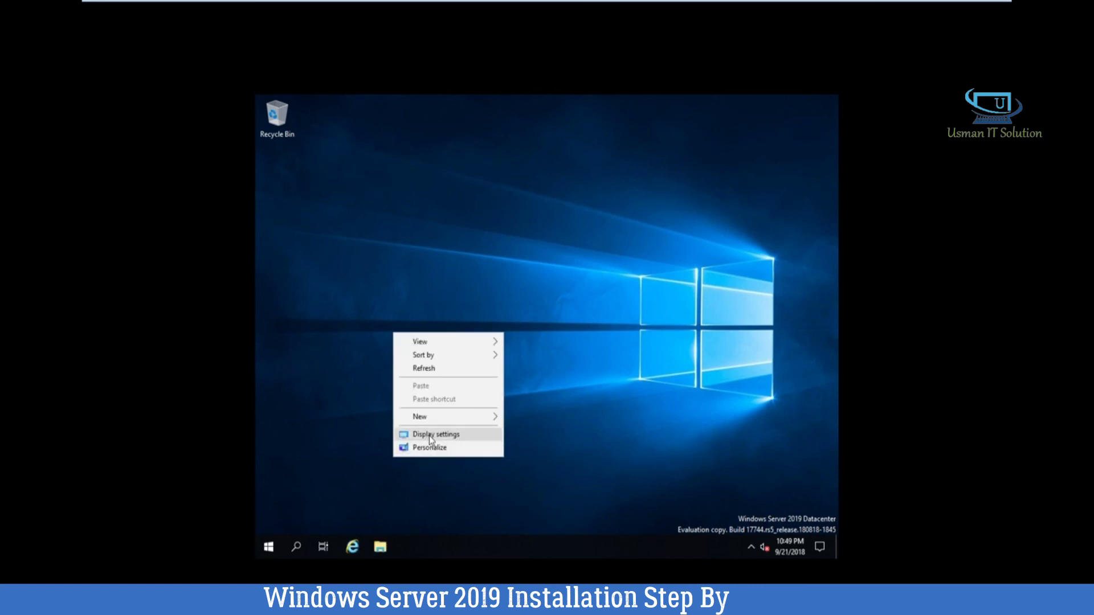
pyautogui.click(431, 435)
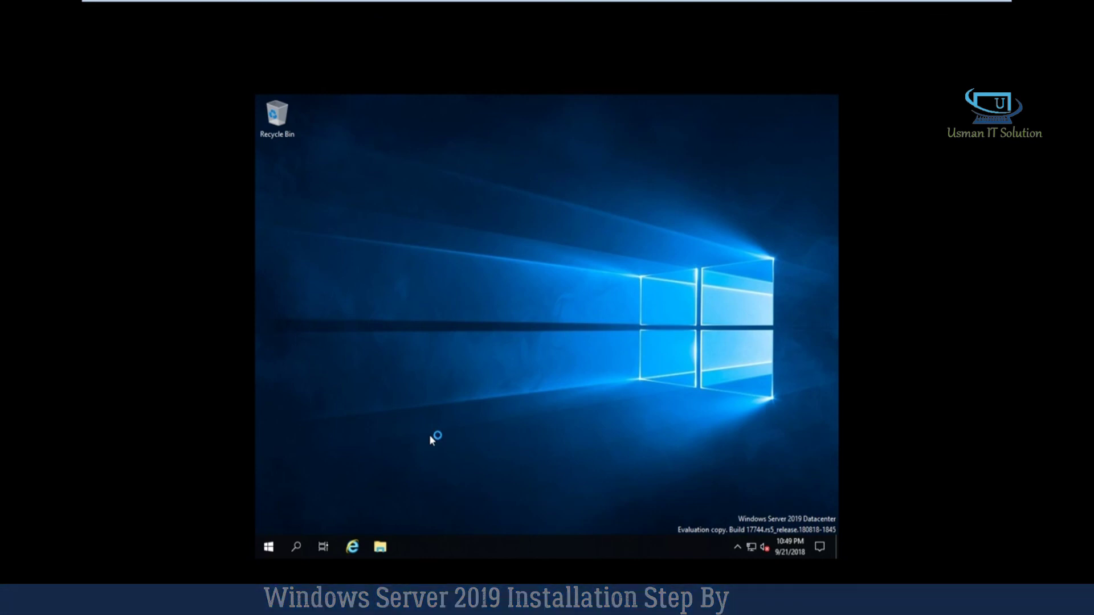